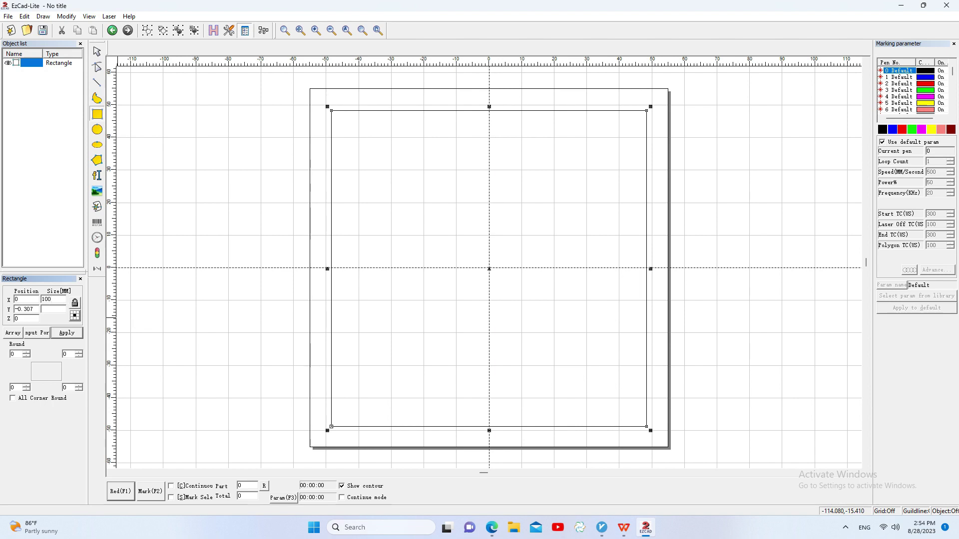
Step: Resize the rectangle to 100 × 100 mm and centre it on the workspace origin
click(67, 334)
click(97, 53)
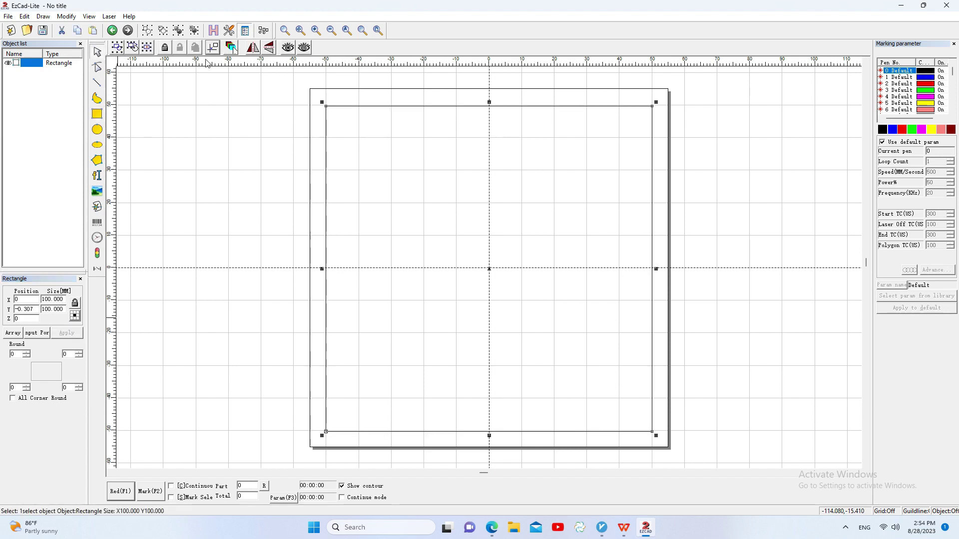
click(213, 48)
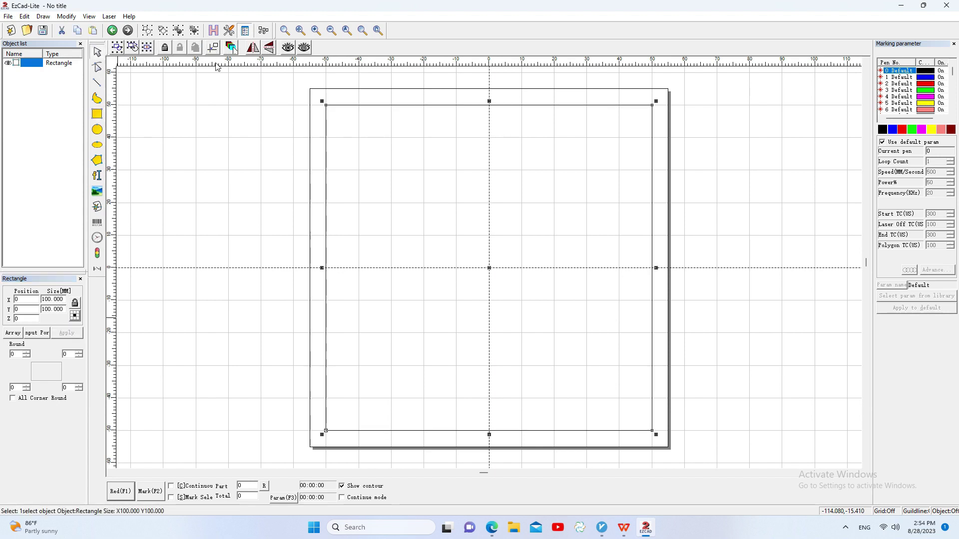
Step: Preview the 100 mm square with the red pointing light, stop the preview, and mark the square on the plate
click(124, 493)
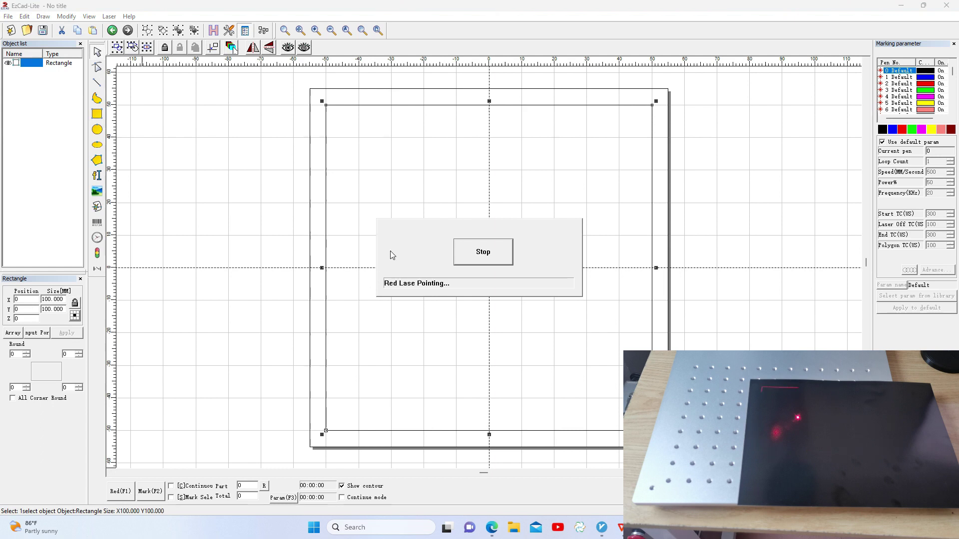
click(464, 252)
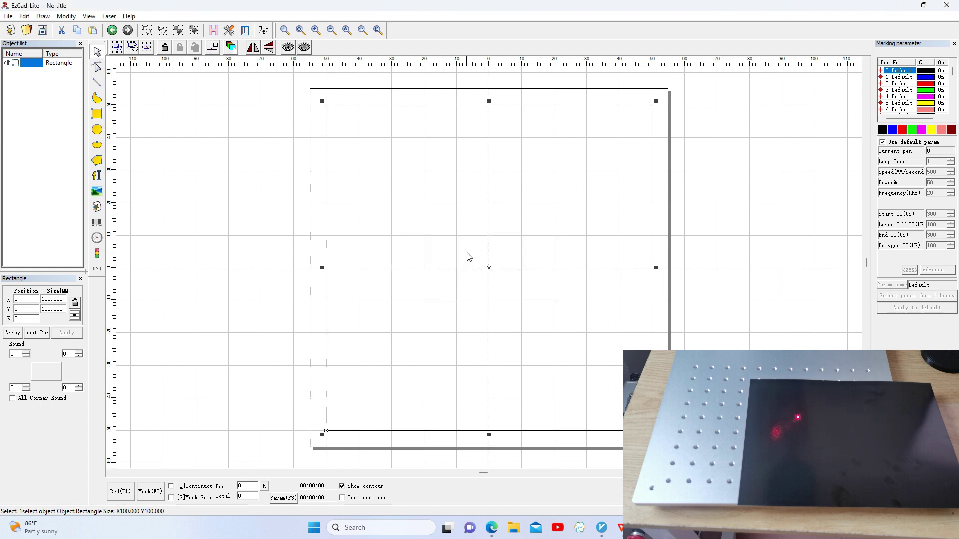
click(151, 492)
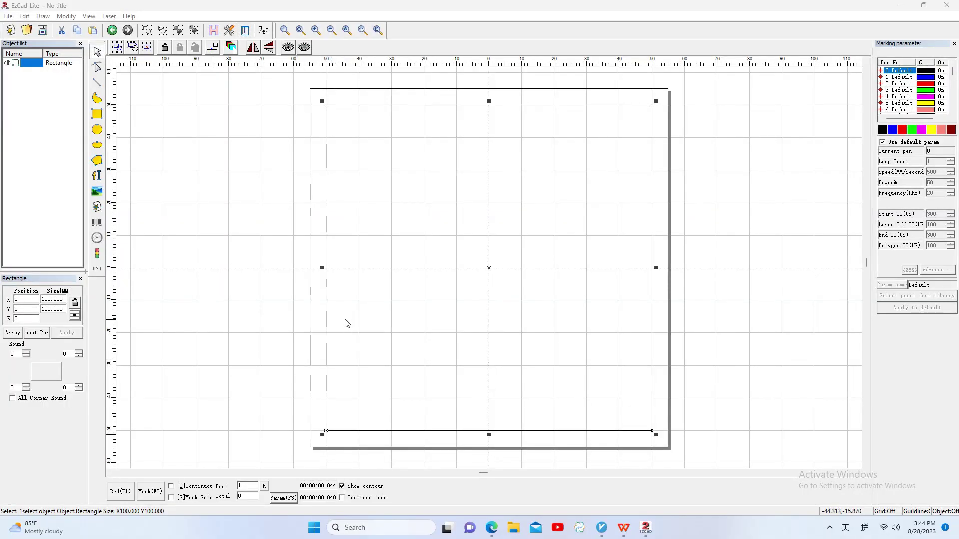
Step: In the marking configuration, set the field size to 110 mm, choose Galvo2=X, and select Galvo Center as the after-mark position
click(284, 498)
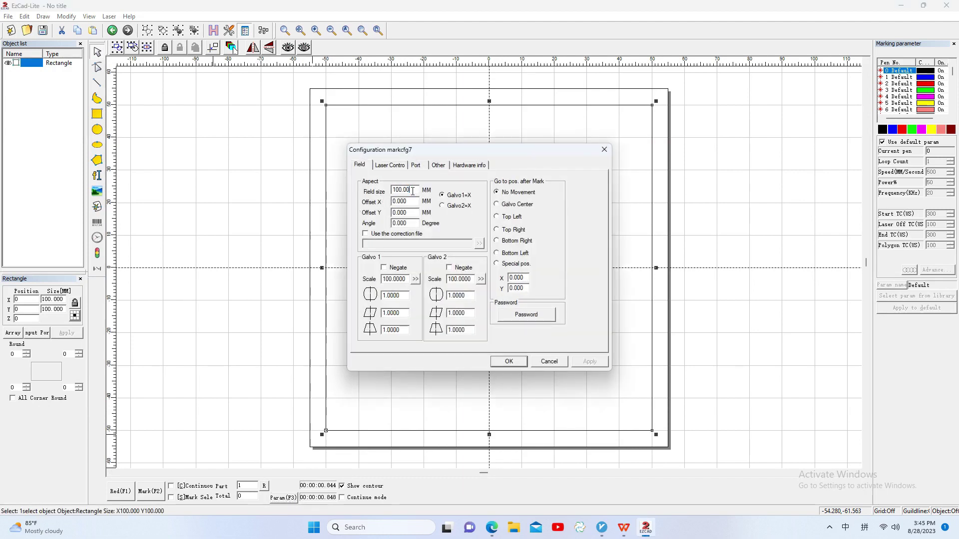
drag(413, 191, 394, 190)
Step: Consult the barrel-distortion slide in WPS Office, return to EzCad, and set the Galvo 2 barrel correction to 1.05
drag(392, 297, 376, 295)
click(469, 295)
mouse_move(630, 528)
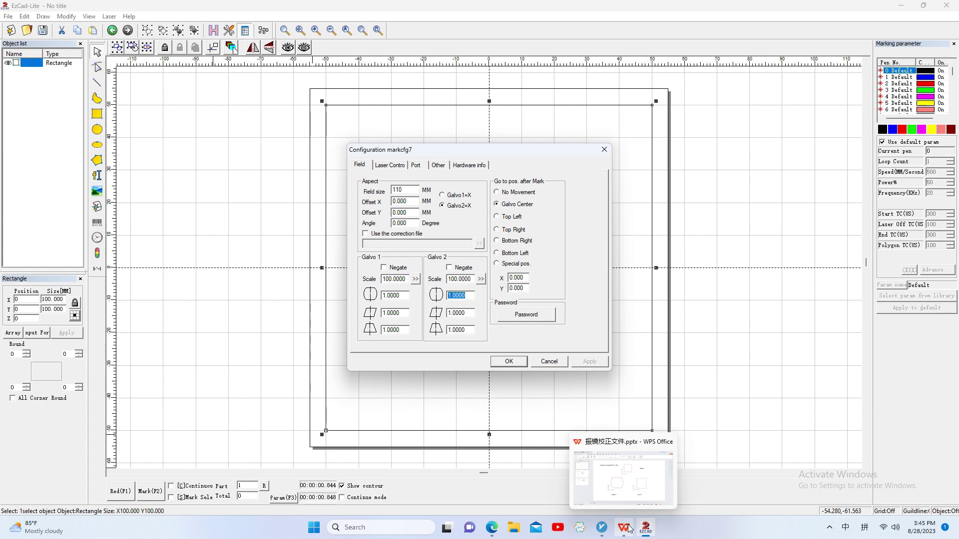
click(630, 529)
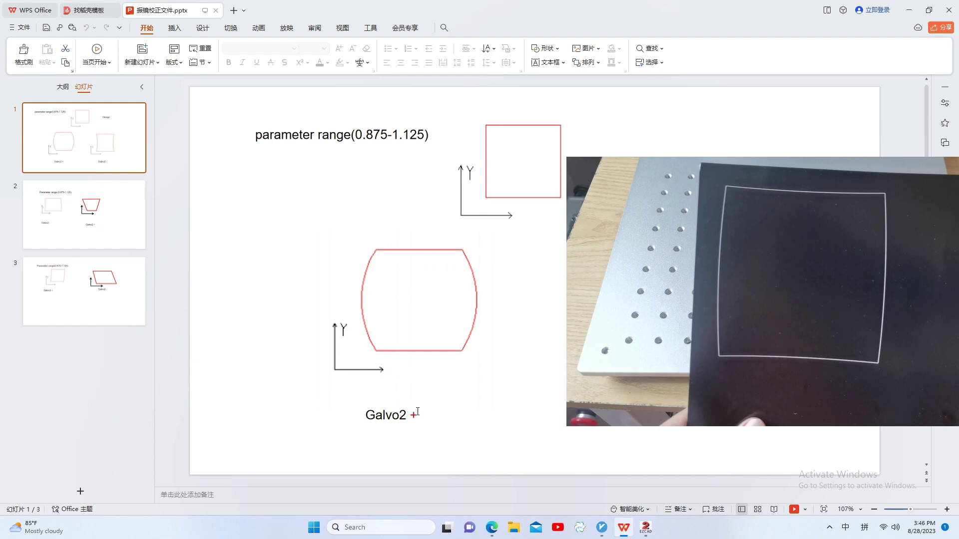
click(646, 529)
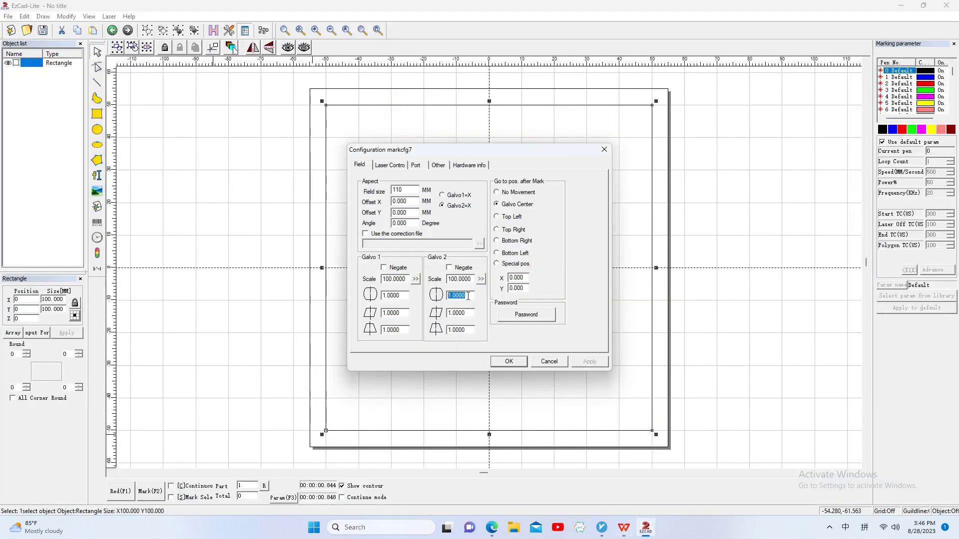
click(468, 296)
click(508, 362)
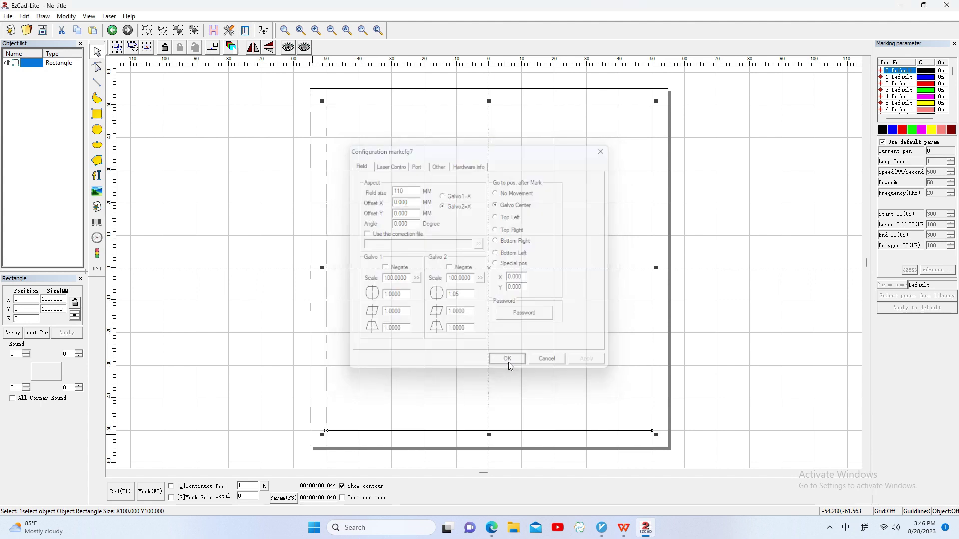
Step: Preview the square on a free area of the plate with red light and mark it with the new Galvo 2 correction
click(119, 492)
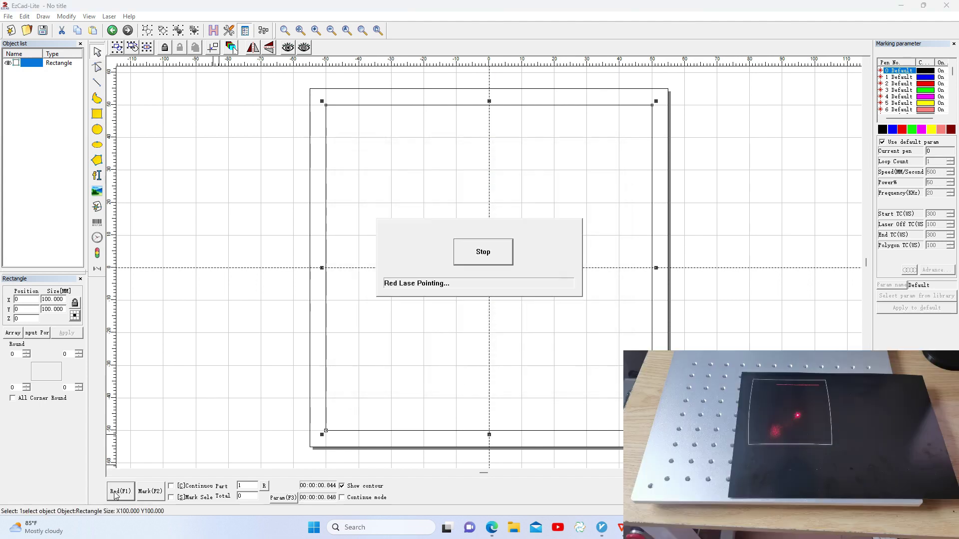
click(483, 252)
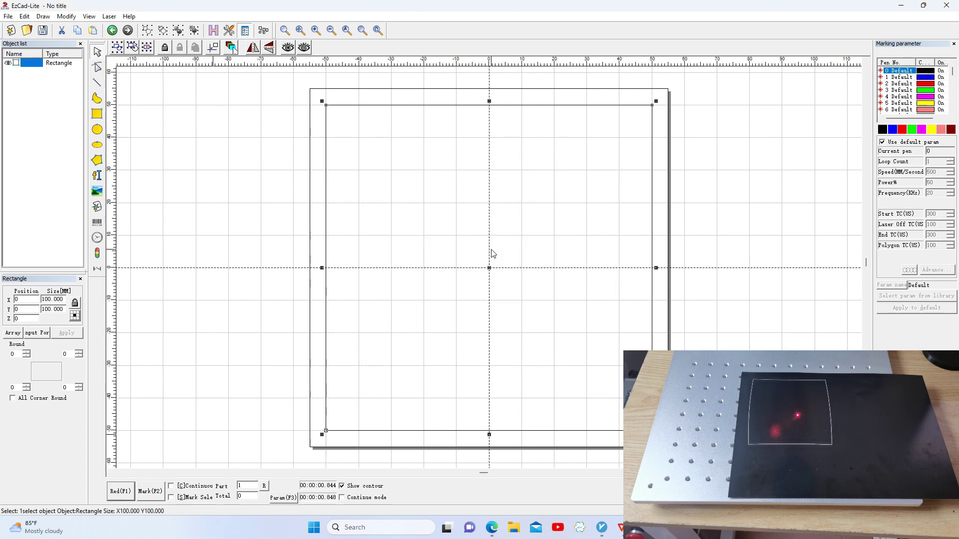
click(150, 491)
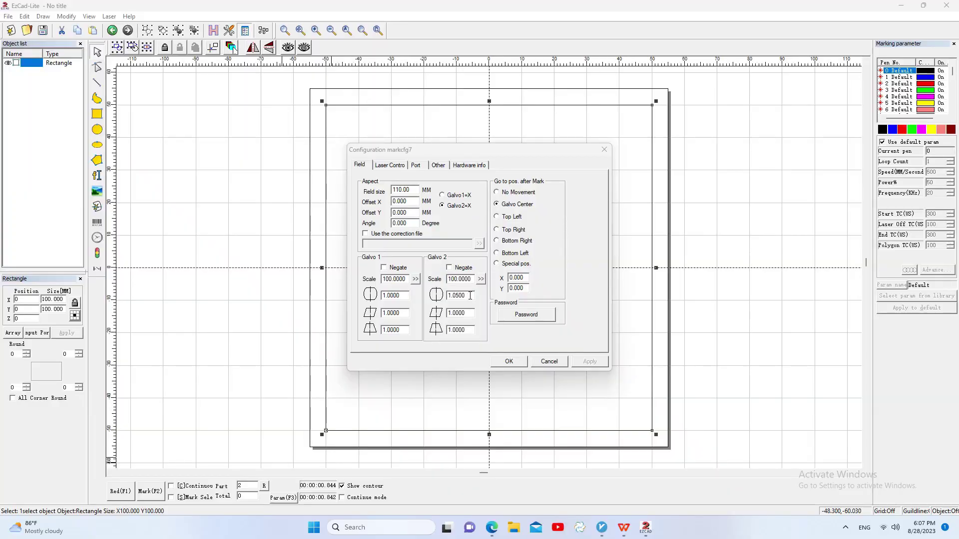
Step: Set the Galvo 2 barrel correction to 1.054, then preview and mark another test square
click(470, 296)
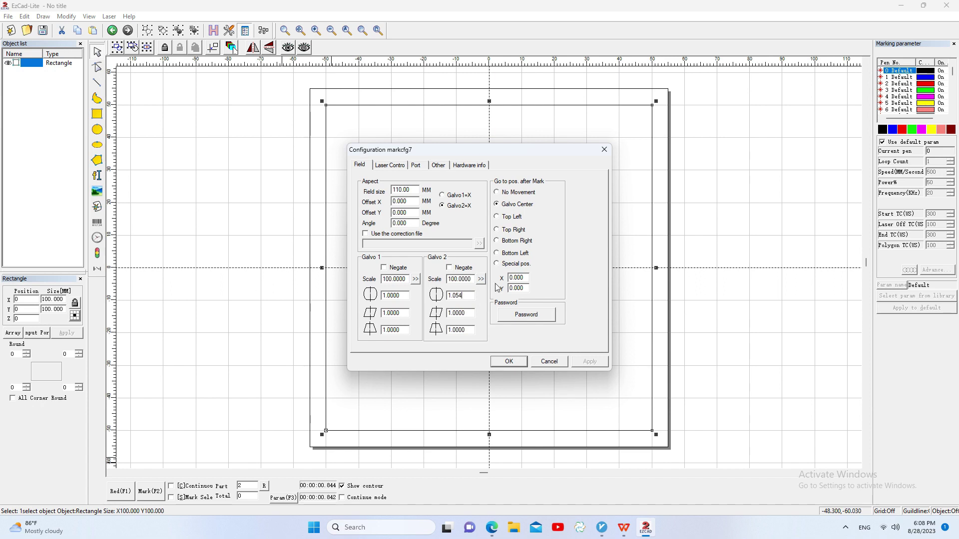
click(509, 361)
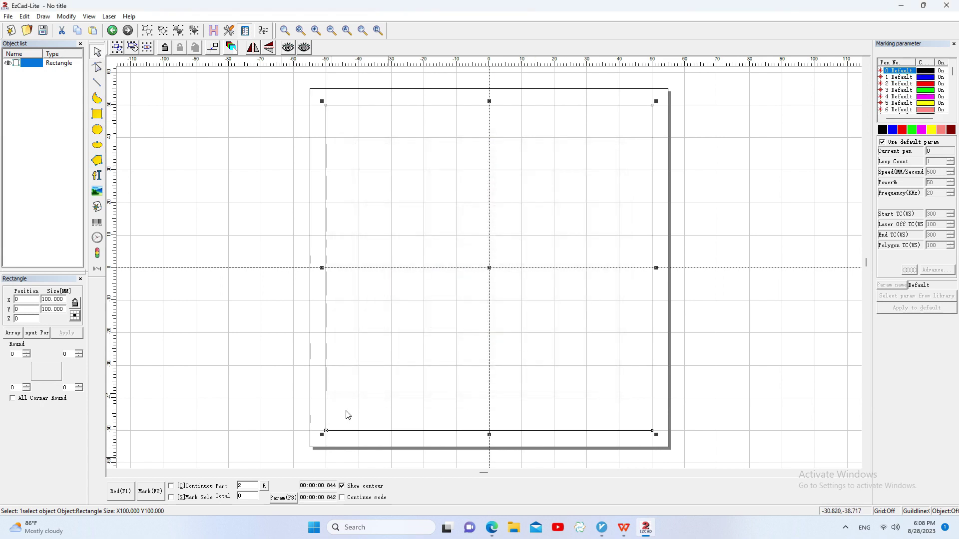
click(122, 492)
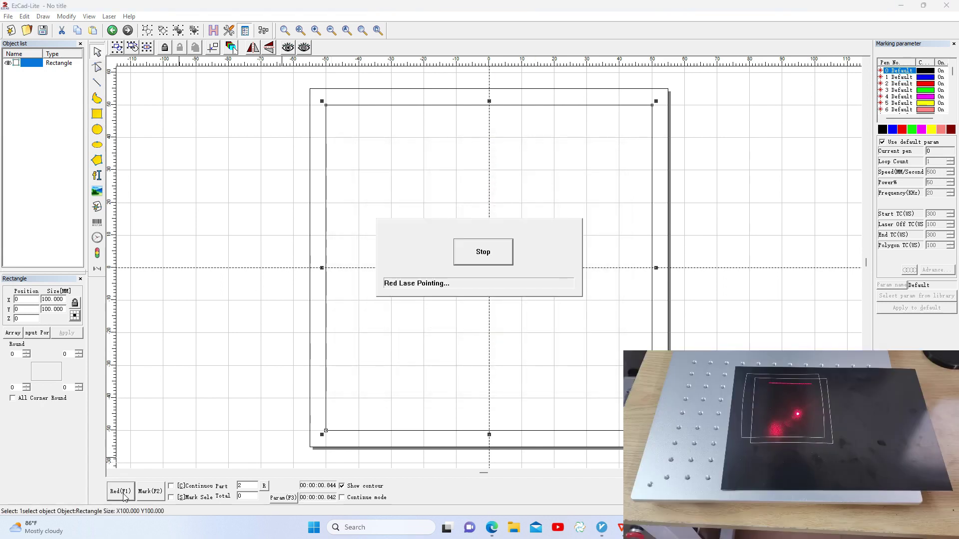
click(501, 255)
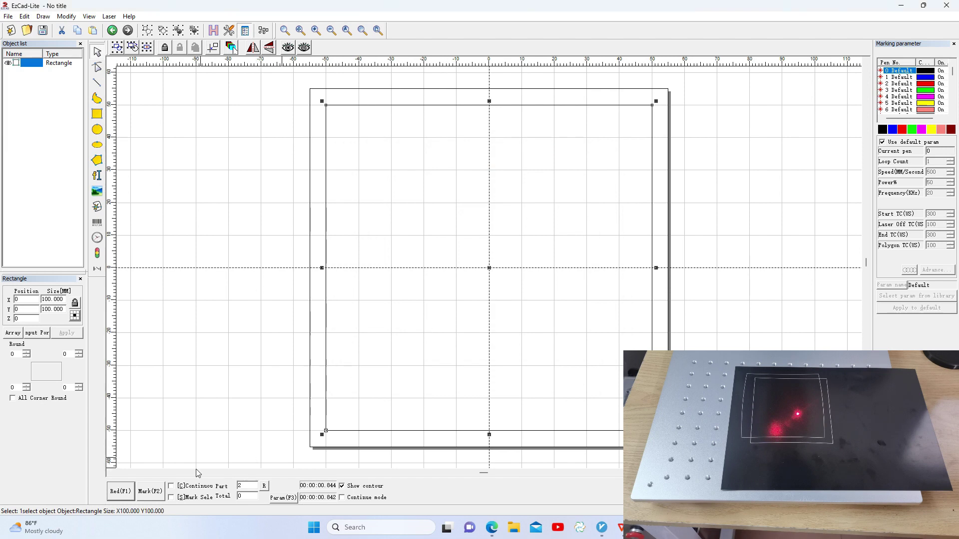
click(146, 492)
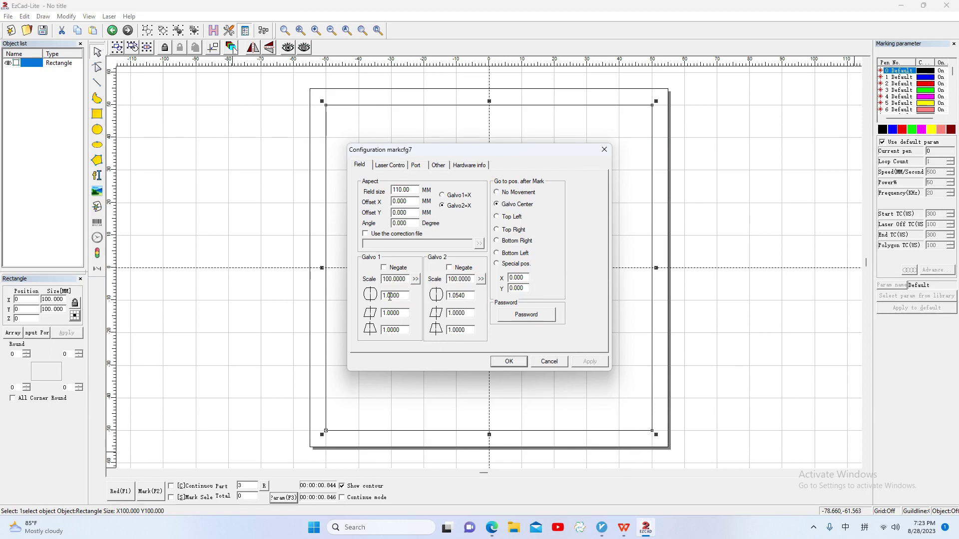
Step: Check the Galvo distortion slide in WPS Office, return to EzCad, and lower the Galvo 1 barrel correction below 1
double_click(390, 296)
click(624, 527)
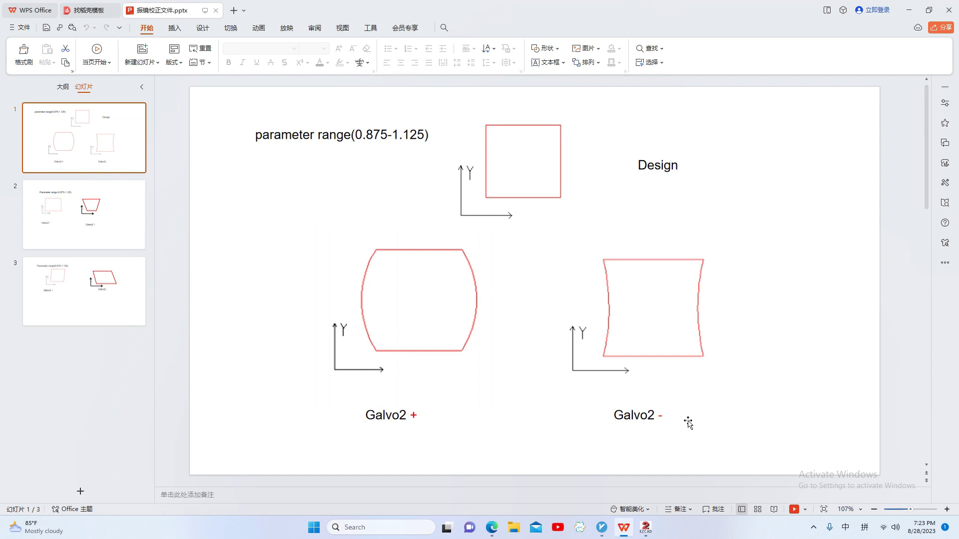
click(645, 529)
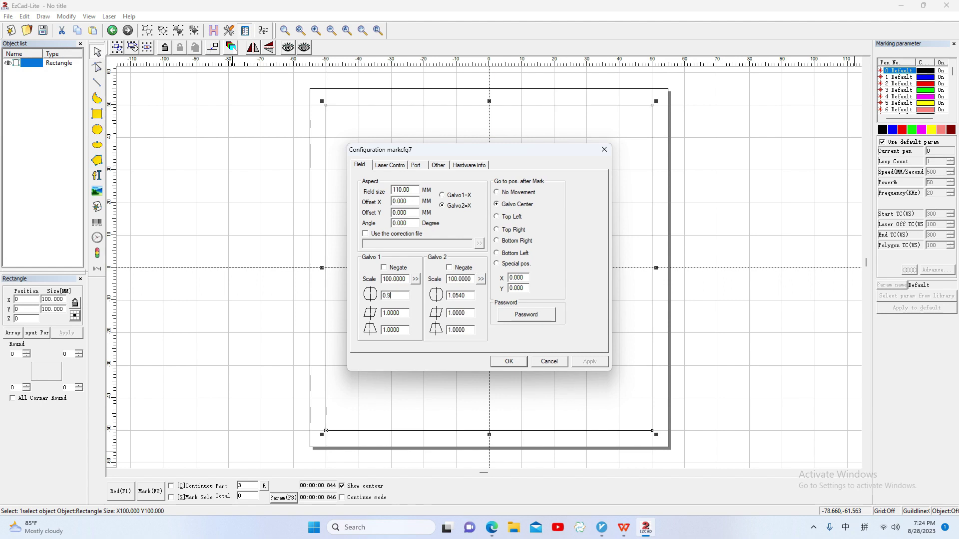
click(509, 360)
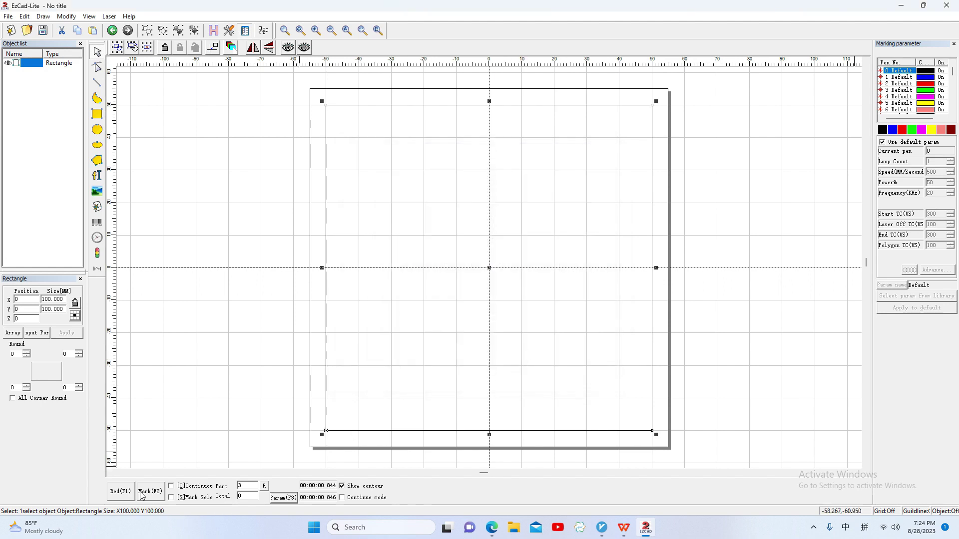
Step: Preview the square with red light and mark it with the lowered Galvo 1 barrel correction
click(121, 491)
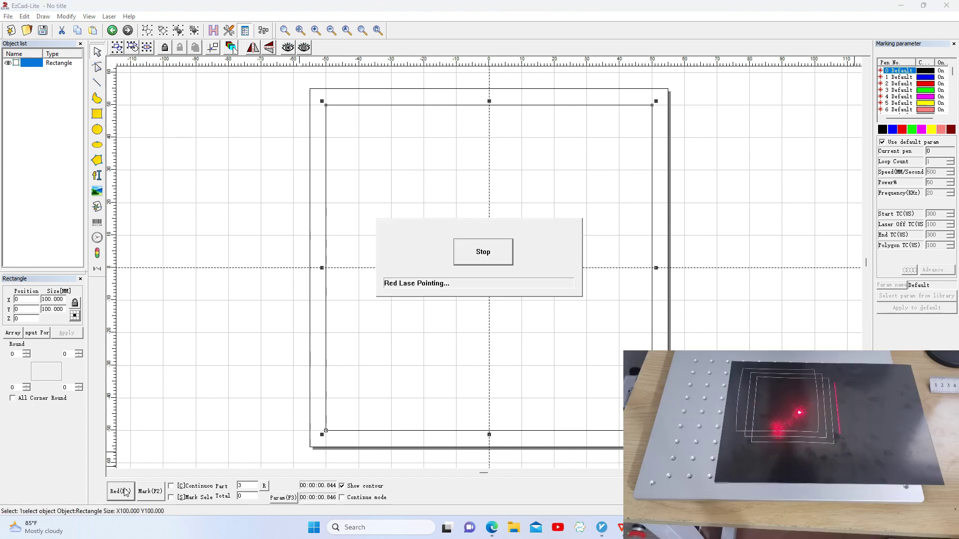
click(503, 250)
click(151, 491)
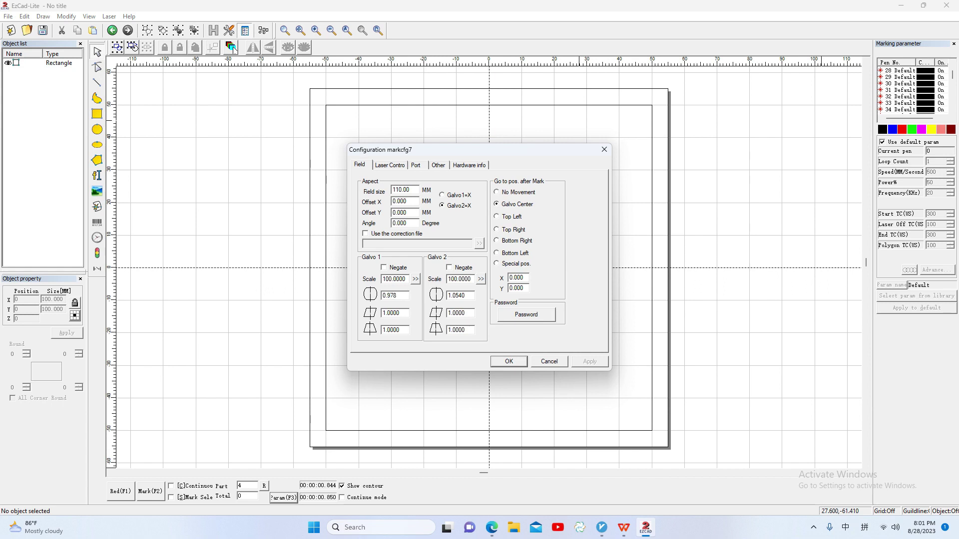
Step: Set the Galvo 1 barrel correction to 0.978, then preview and mark another test square
click(509, 362)
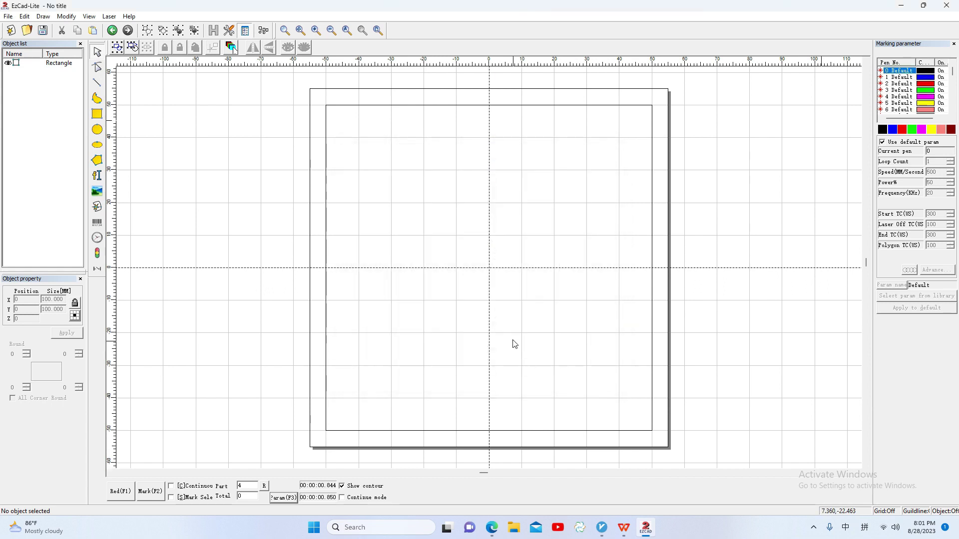
click(122, 491)
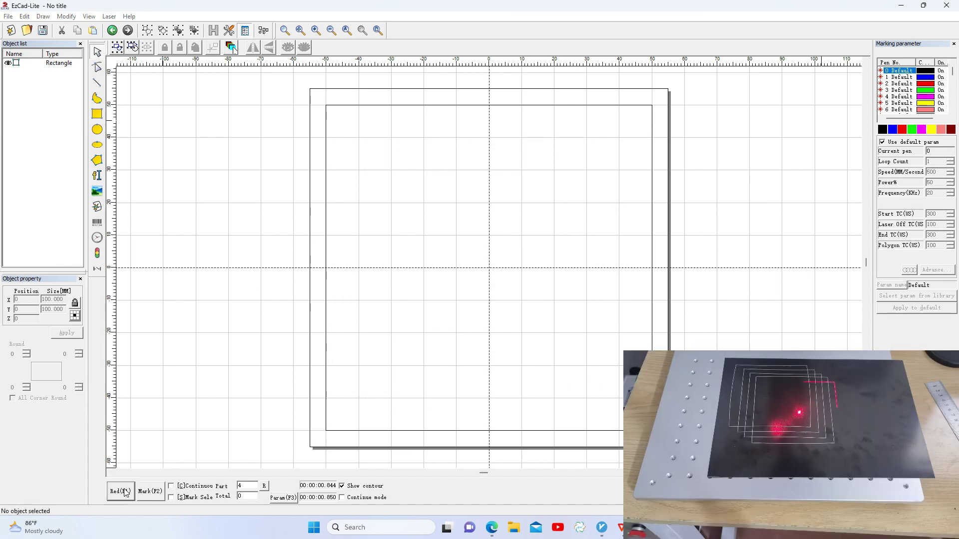
click(482, 254)
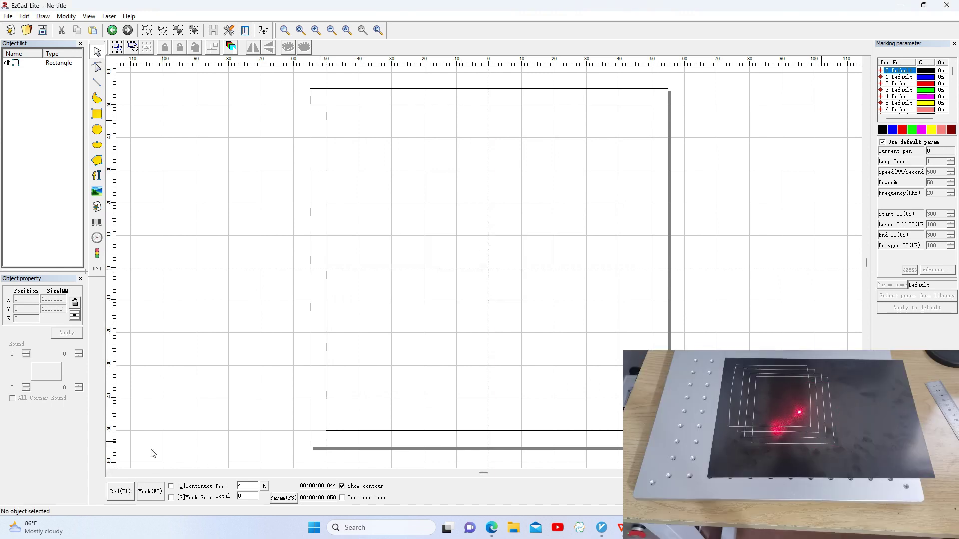
click(155, 490)
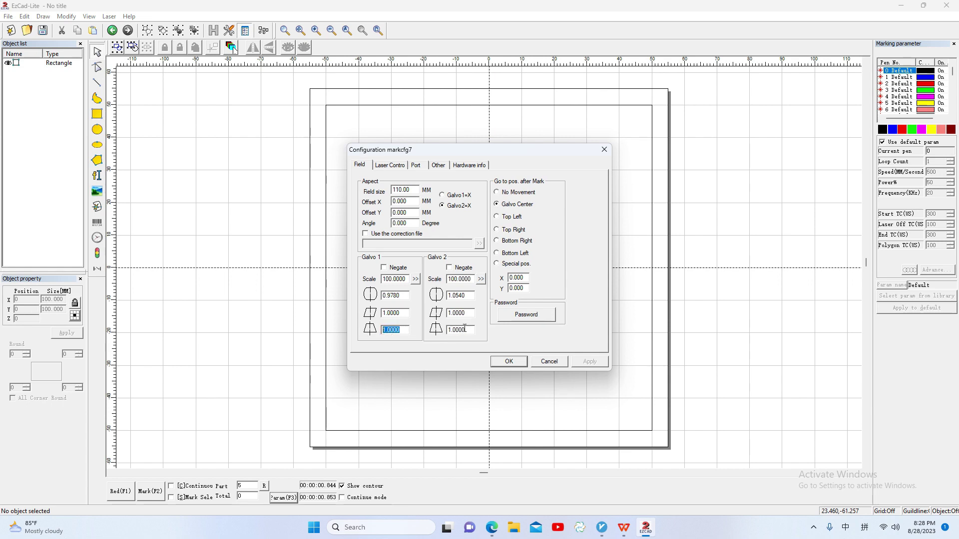
Step: Select the Galvo 2 trapezoid correction value for editing and consult the trapezoid-distortion slide in WPS Office
drag(464, 329, 451, 329)
click(621, 528)
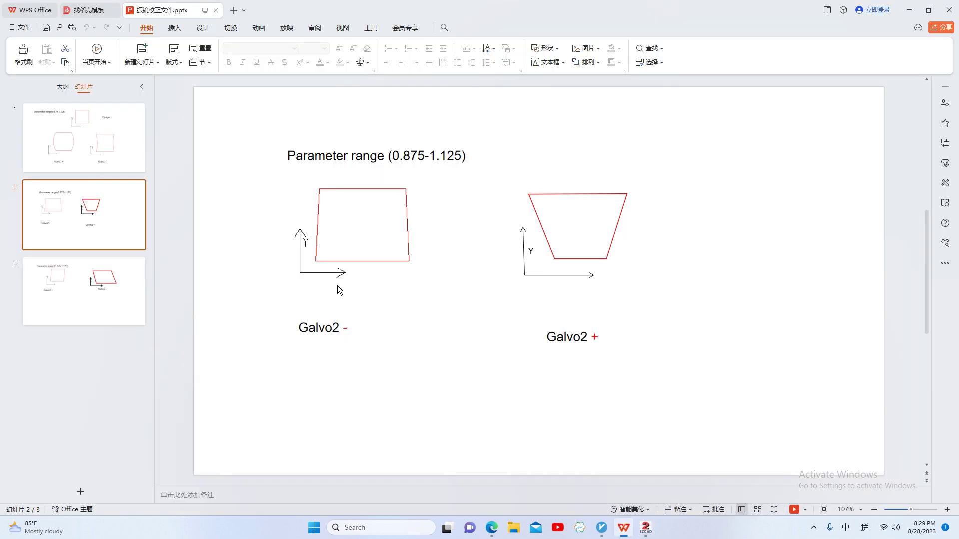